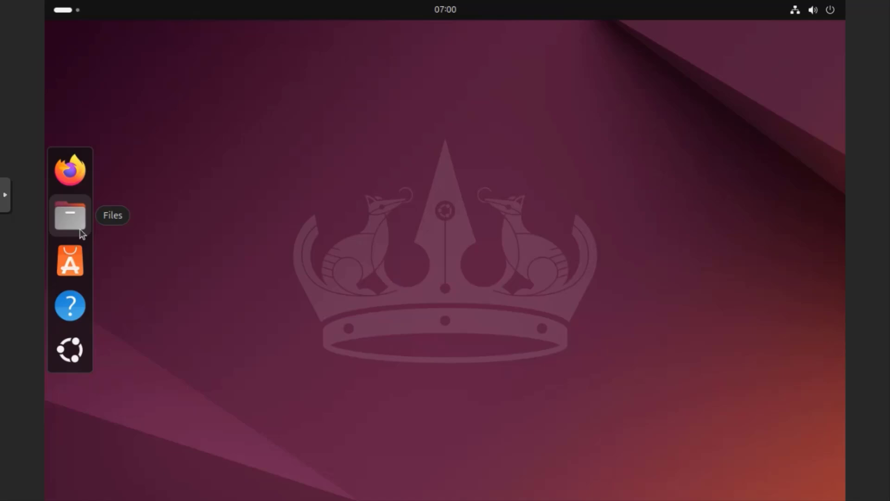
Open Display Settings and browse the resolution list, leaving 1280 × 800 (16:10) unchanged.
right_click(481, 168)
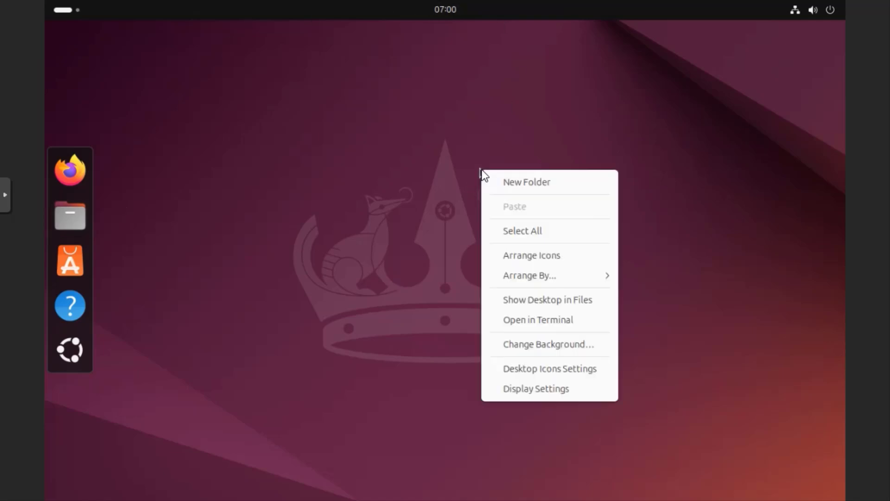
click(540, 389)
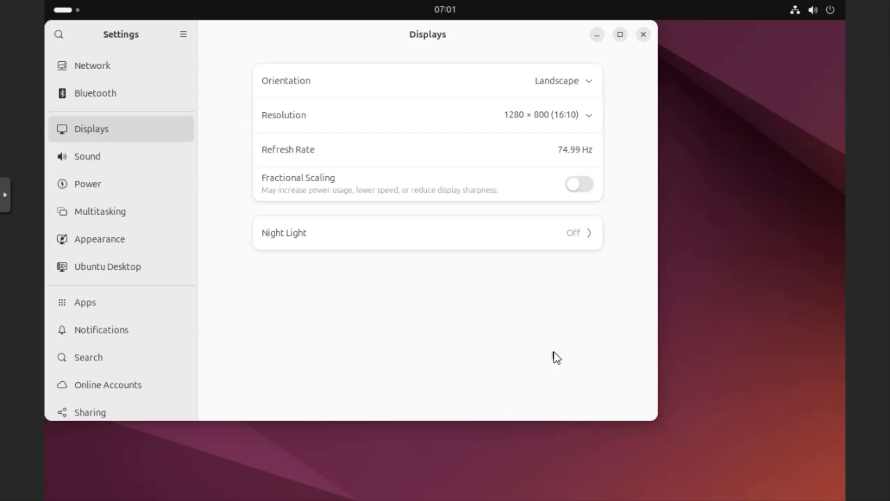
click(591, 118)
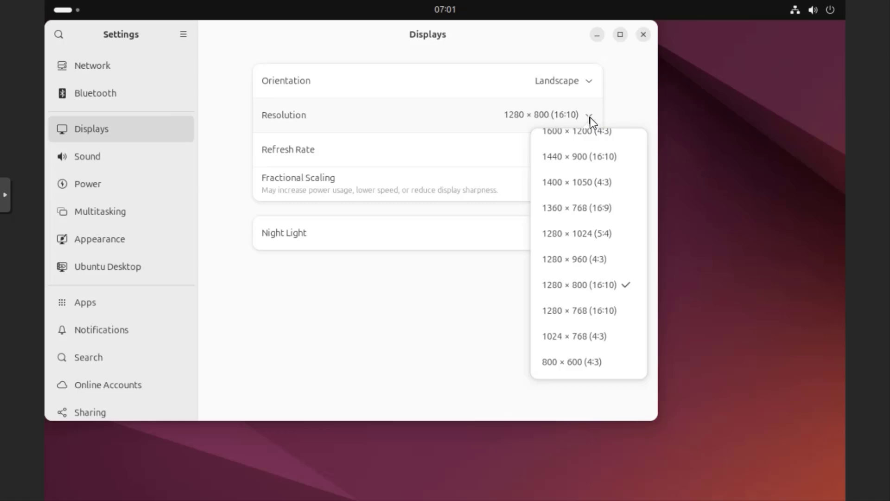
mouse_move(640, 237)
mouse_move(640, 229)
mouse_down()
mouse_move(647, 153)
mouse_move(641, 244)
mouse_up()
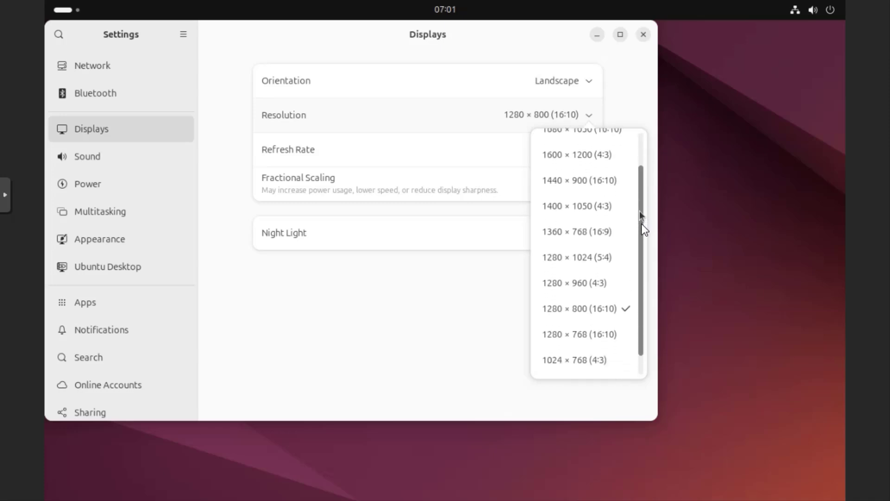
click(51, 264)
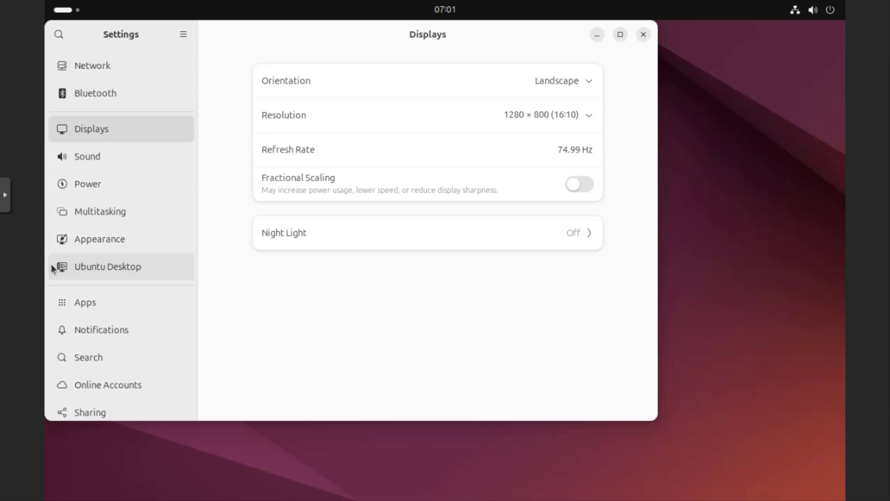
Close Settings and launch Terminal from the app grid.
click(643, 35)
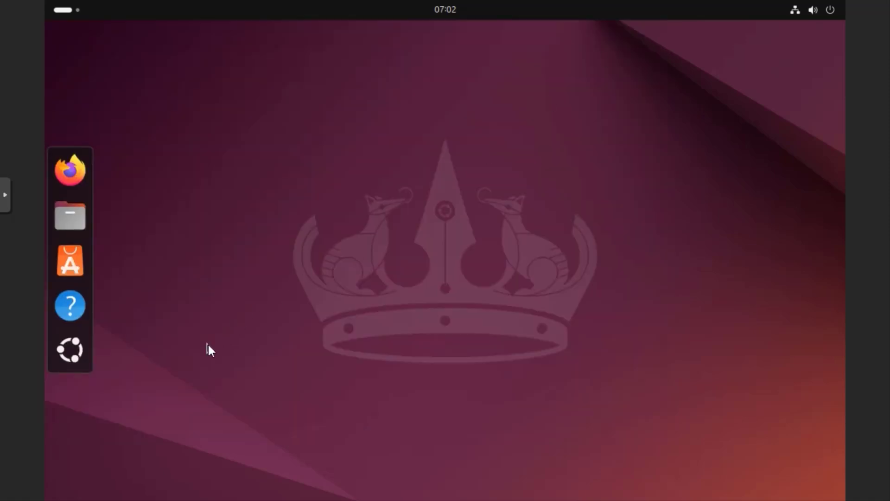
click(73, 353)
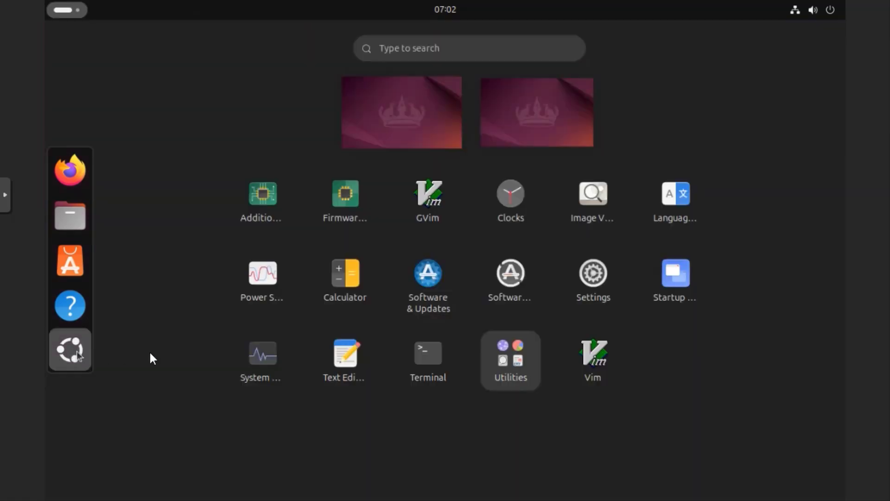
click(426, 356)
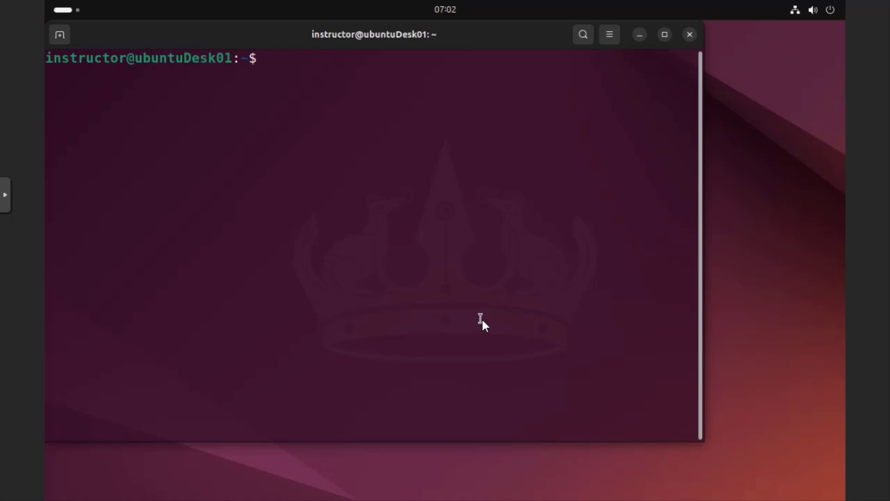
text(x)
text(randr)
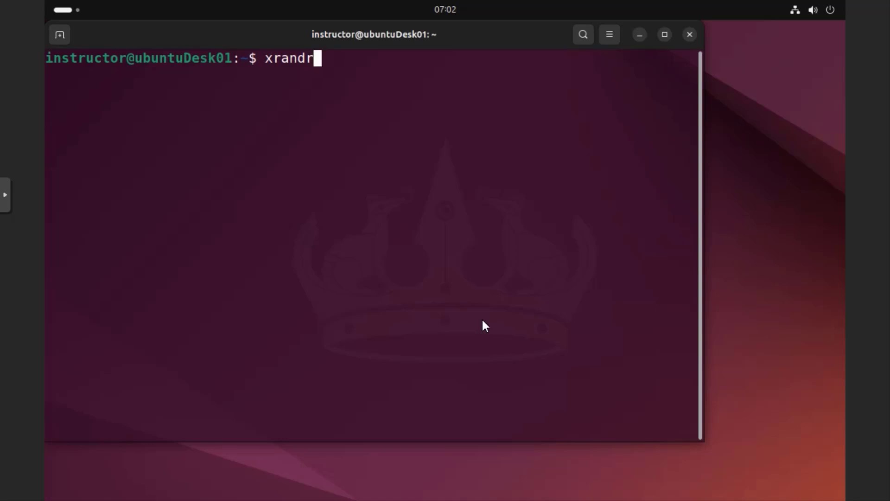
Run xrandr and copy the display name Virtual-1 from its output.
key(Return)
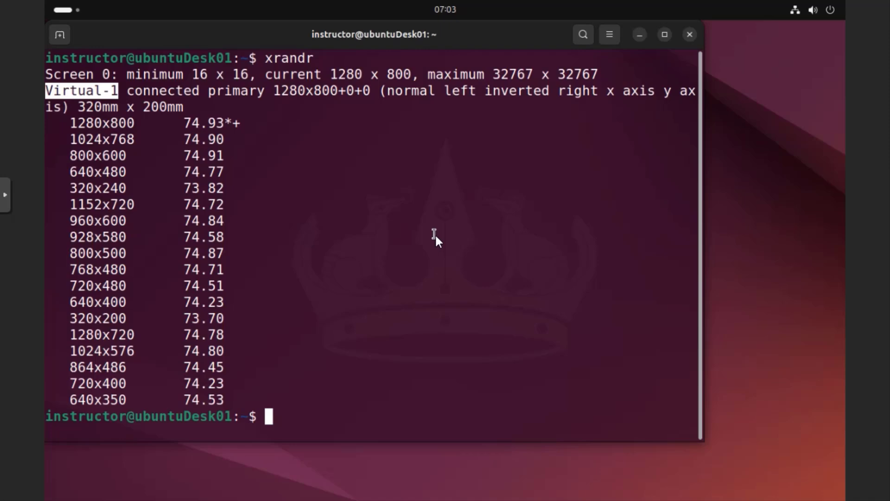
right_click(108, 91)
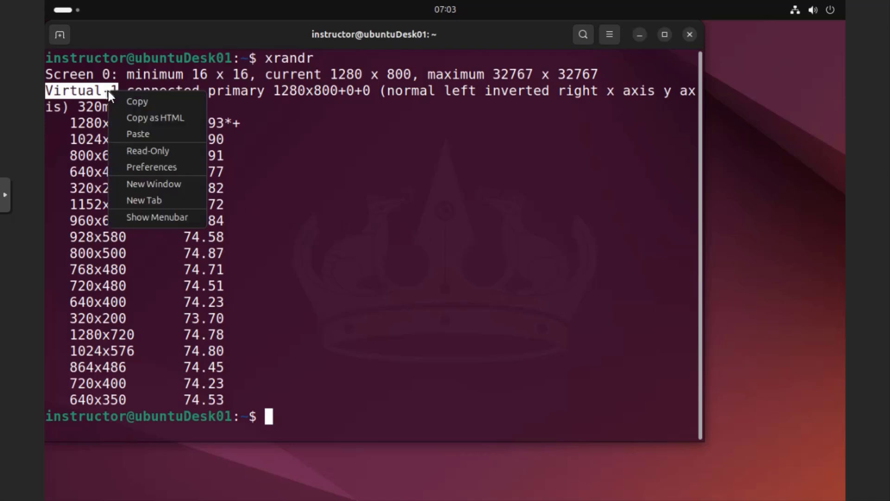
click(132, 102)
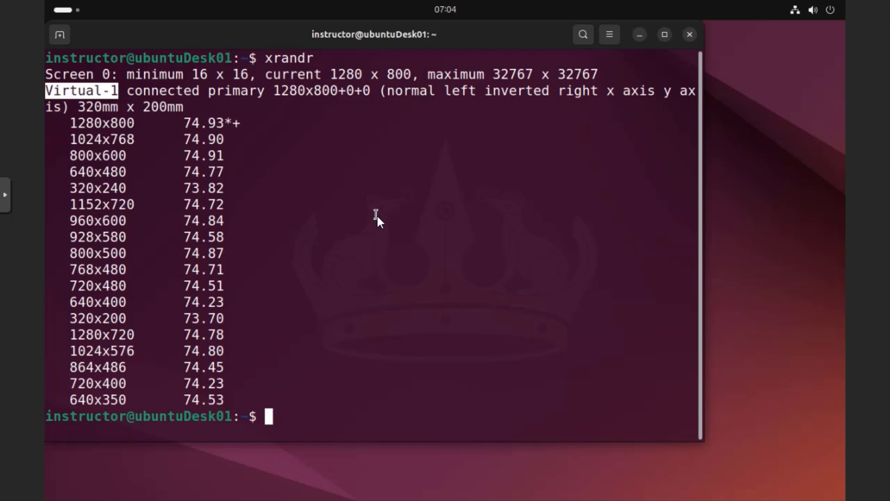
Change into /etc/default and list its files, locating grub.
click(377, 216)
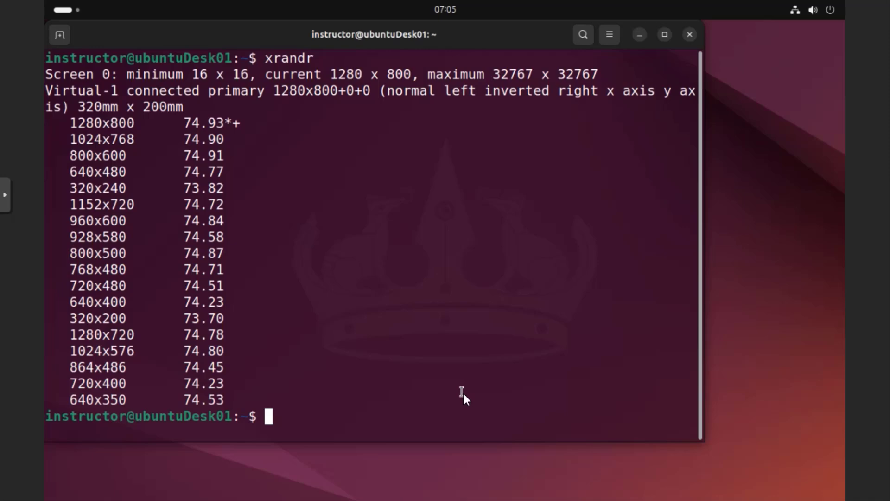
text(cd )
text(/etc/)
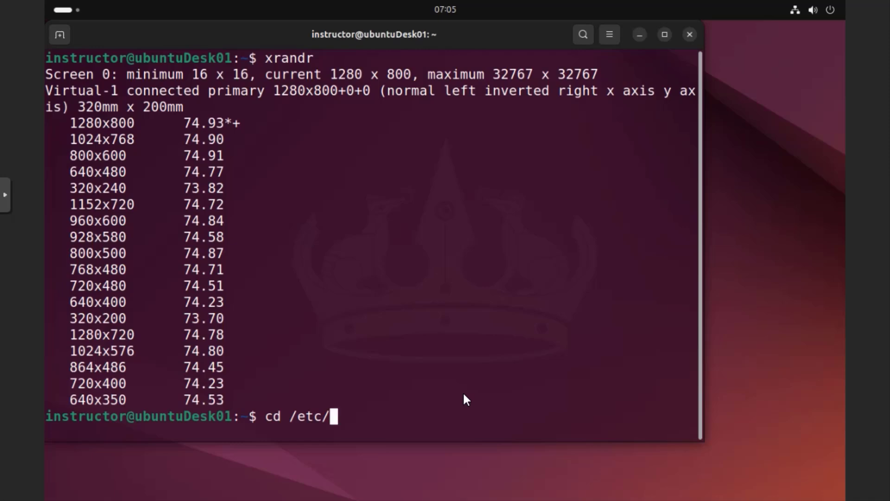
text(def)
key(Tab)
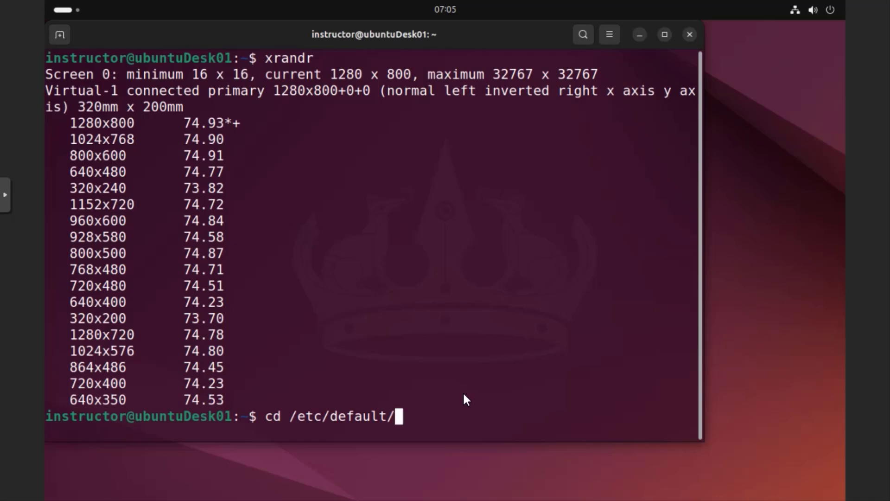
key(Return)
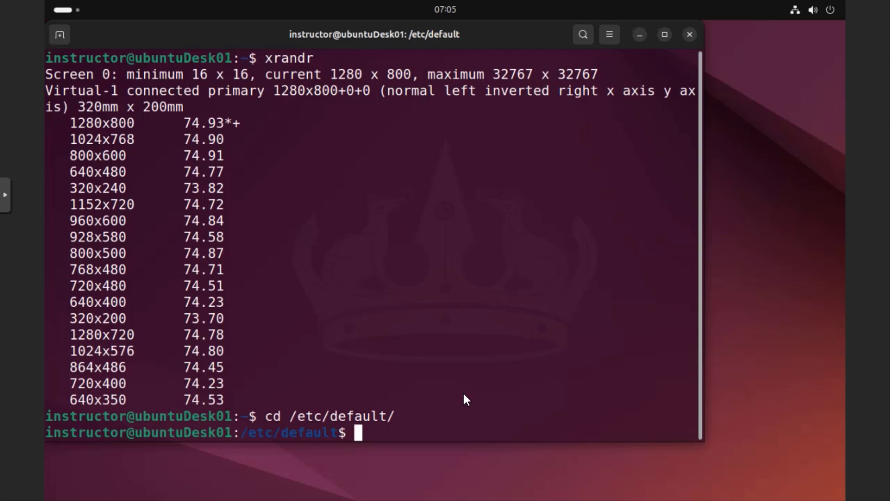
text(ls)
key(Return)
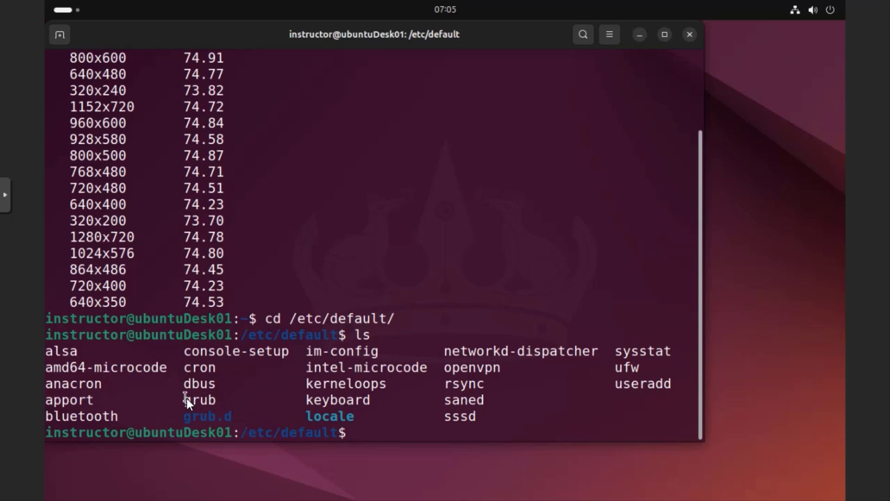
drag(187, 399, 215, 400)
click(529, 435)
text(sudo )
text(nano )
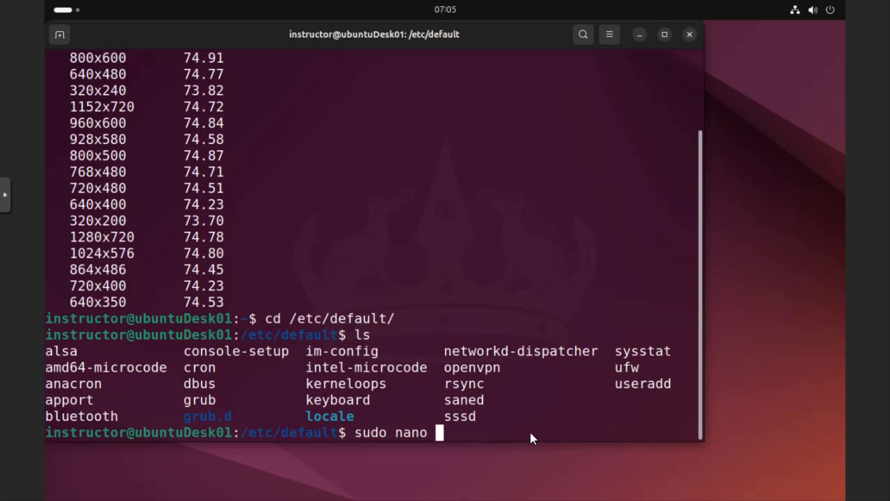
text(grub)
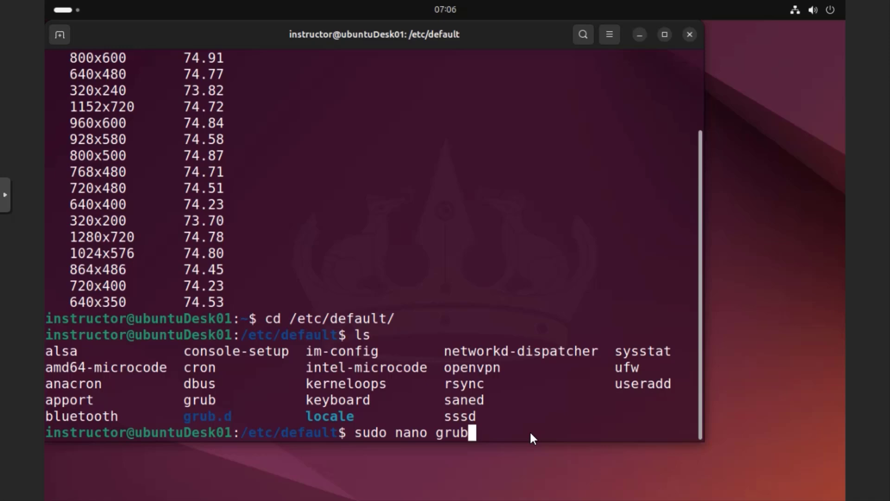
Open the grub file in nano with sudo, entering the password.
key(Return)
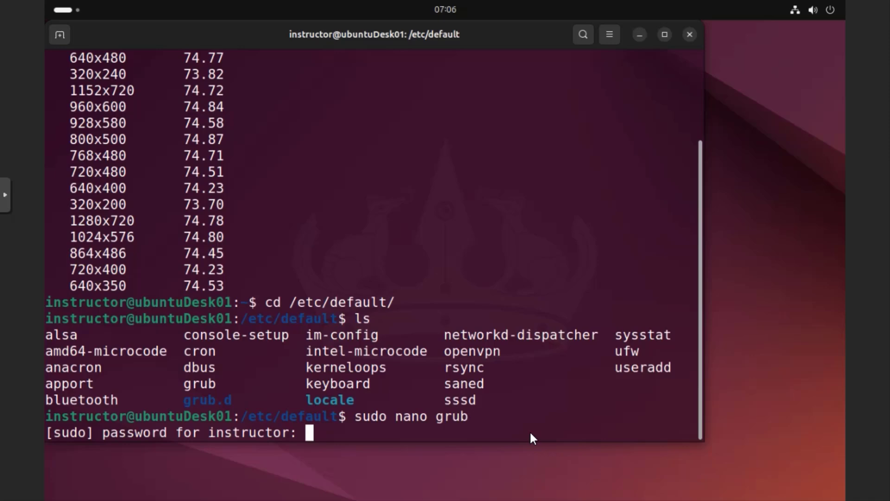
key(Return)
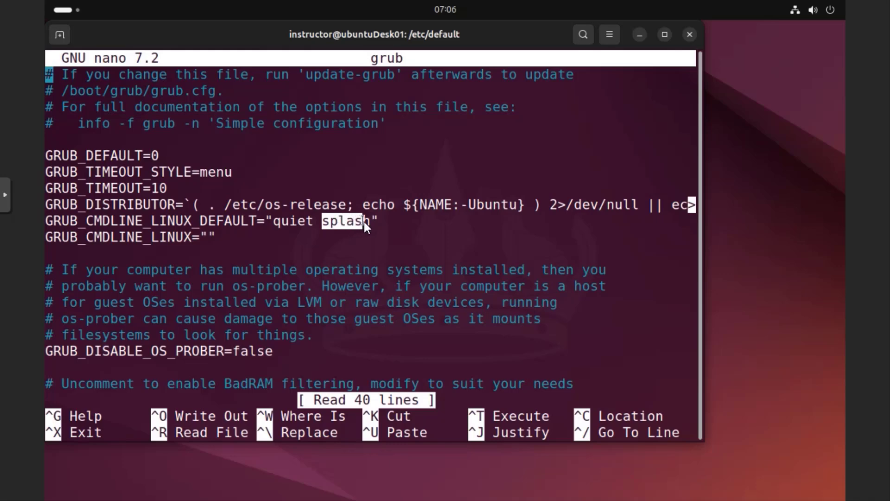
click(388, 230)
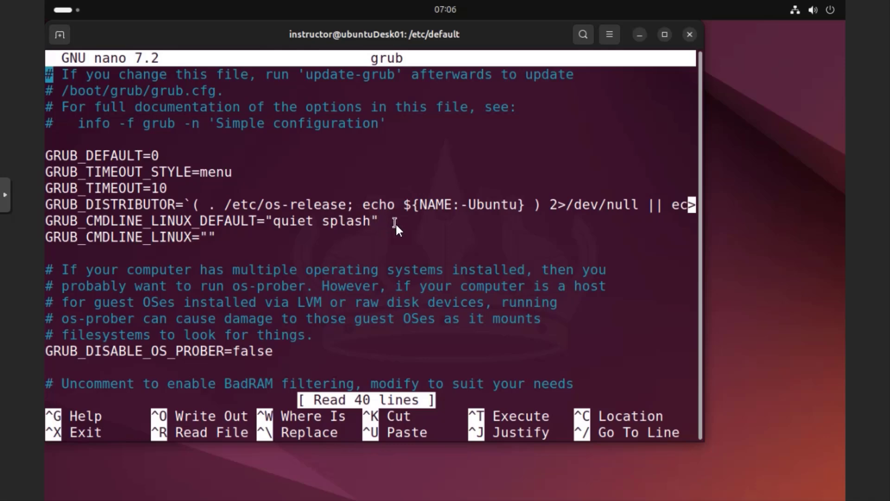
key(Down)
key(Down)
key(Down)
key(Down)
key(Down)
key(Down)
key(Down)
key(Down)
key(Down)
key(Right)
key(ctrl+Right)
key(ctrl+Right)
key(ctrl+Right)
key(ctrl+Right)
key(ctrl+Right)
key(ctrl+Right)
key(ctrl+Right)
key(Right)
key(Right)
key(Right)
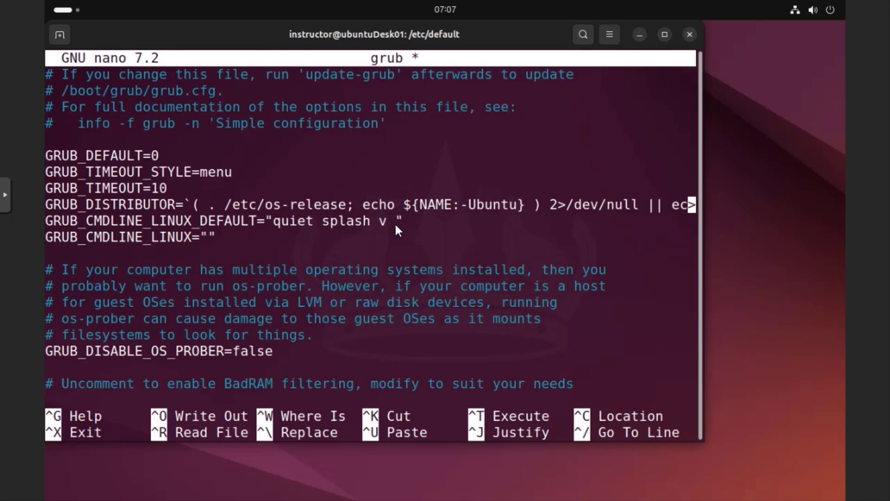
text(deo )
text(=)
right_click(433, 221)
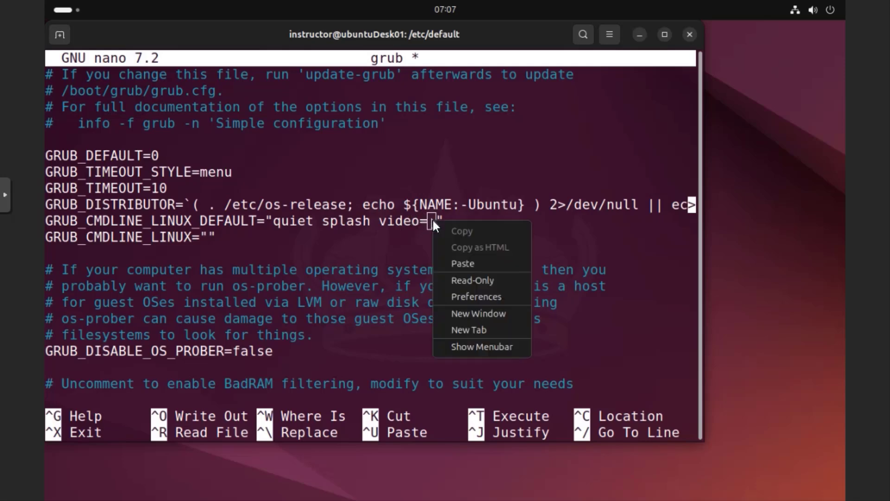
click(446, 263)
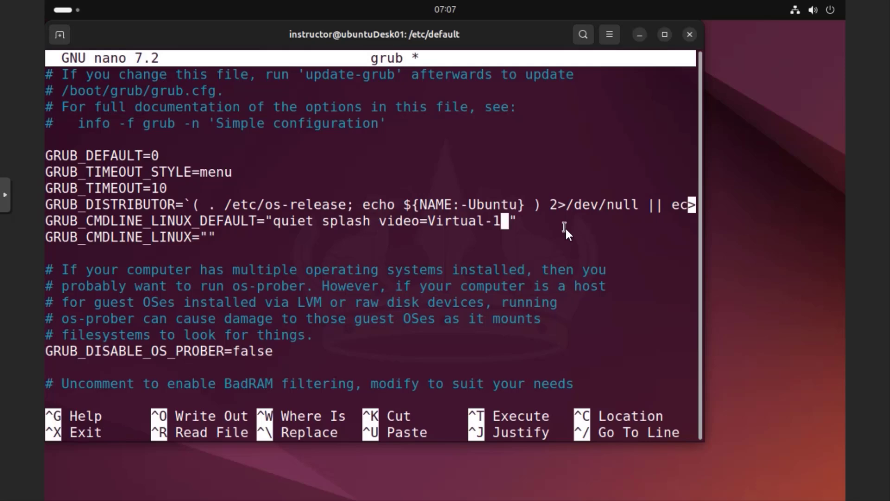
text(:)
text(12)
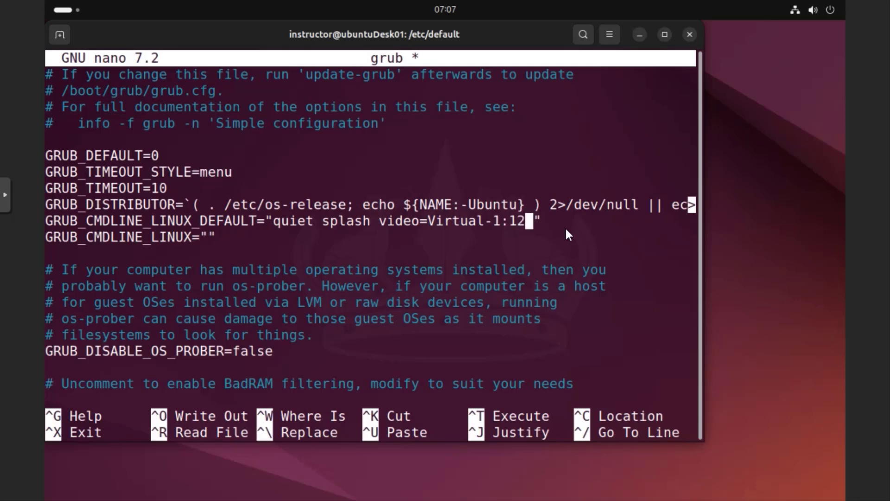
text(80x720)
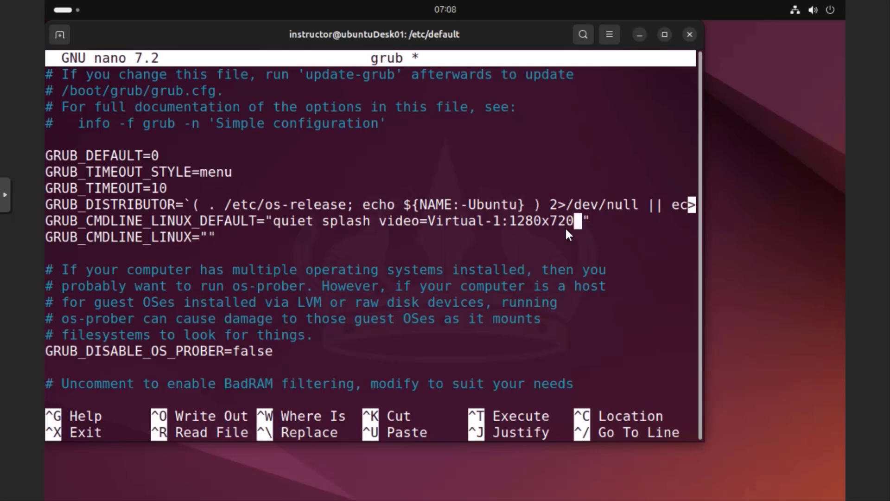
text(@)
text(74.)
text(78)
key(Right)
key(BackSpace)
key(Right)
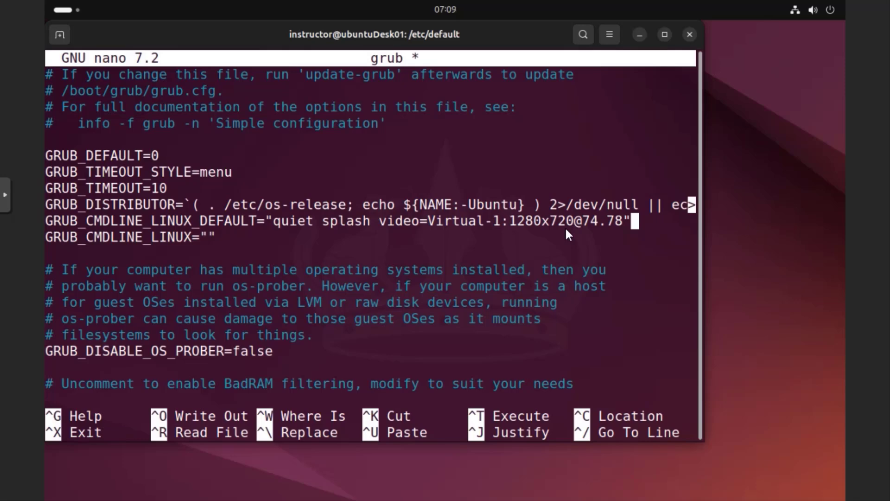
Save the edited grub file under its existing name and exit nano.
key(ctrl+x)
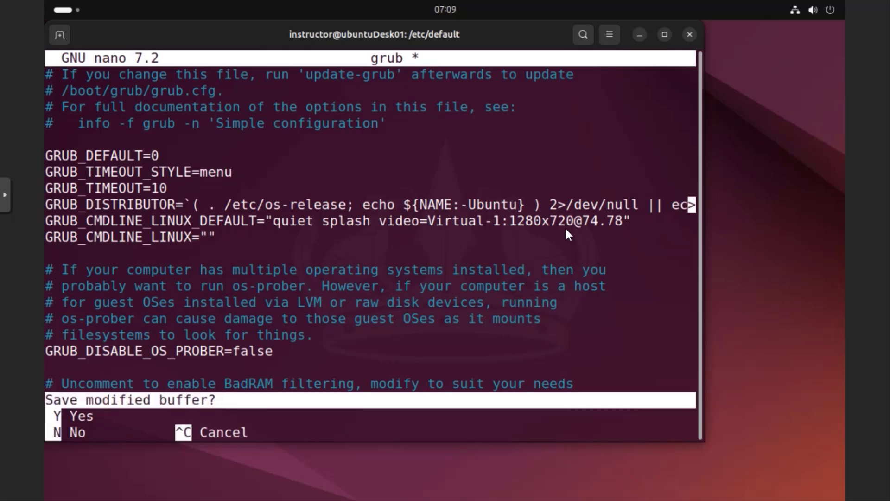
key(y)
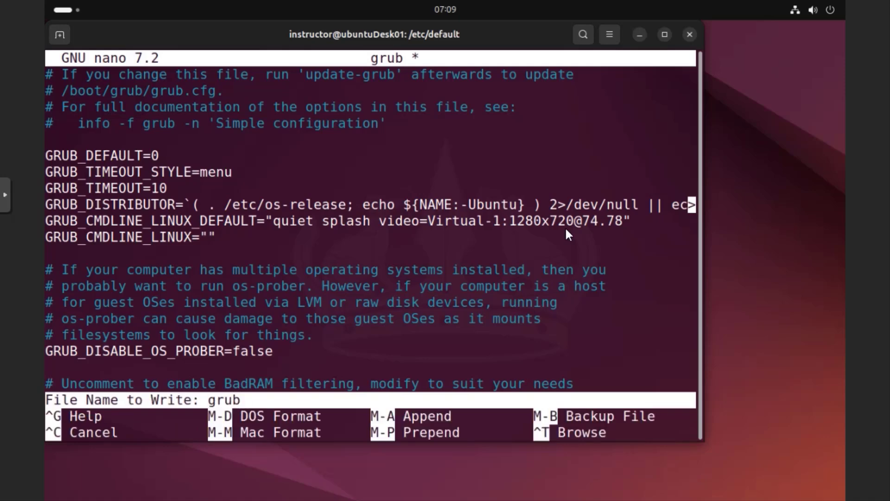
key(Return)
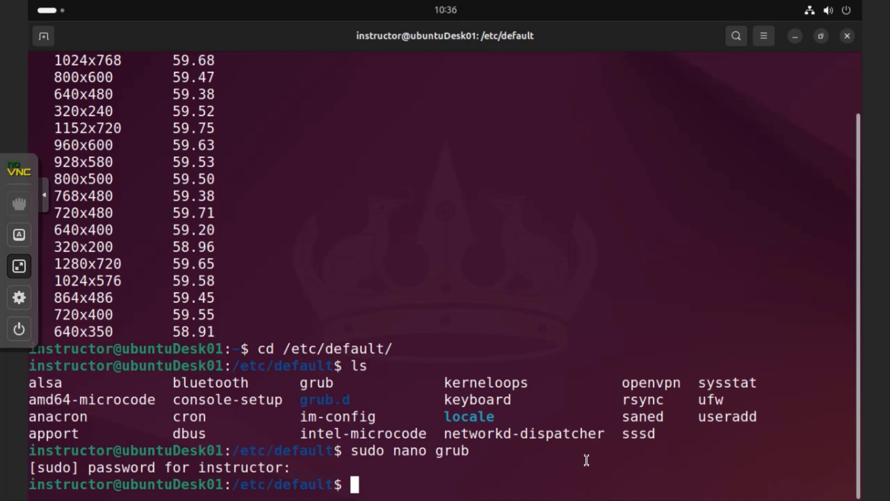
text(sudo )
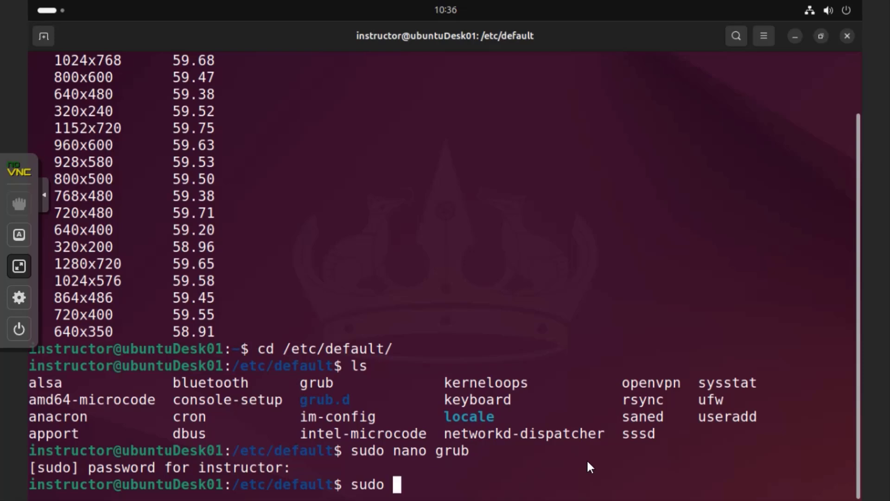
text(up)
text(date)
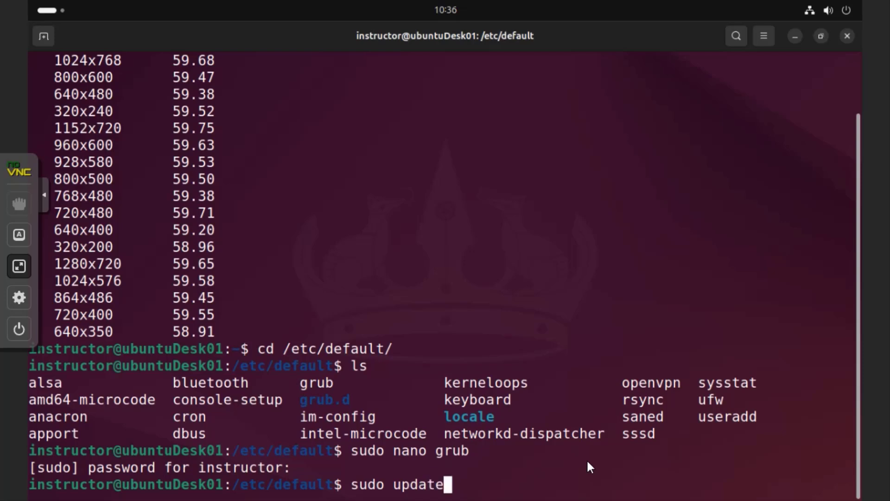
text(-grub)
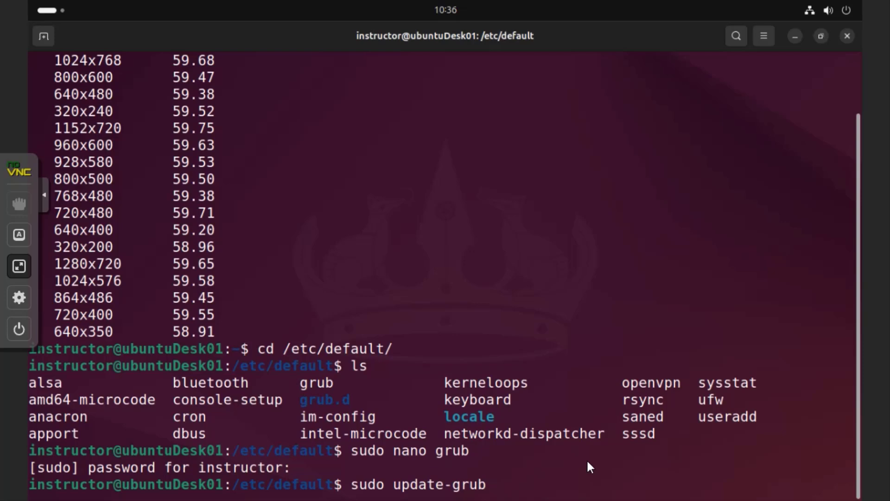
Run sudo update-grub to regenerate the GRUB configuration.
key(Return)
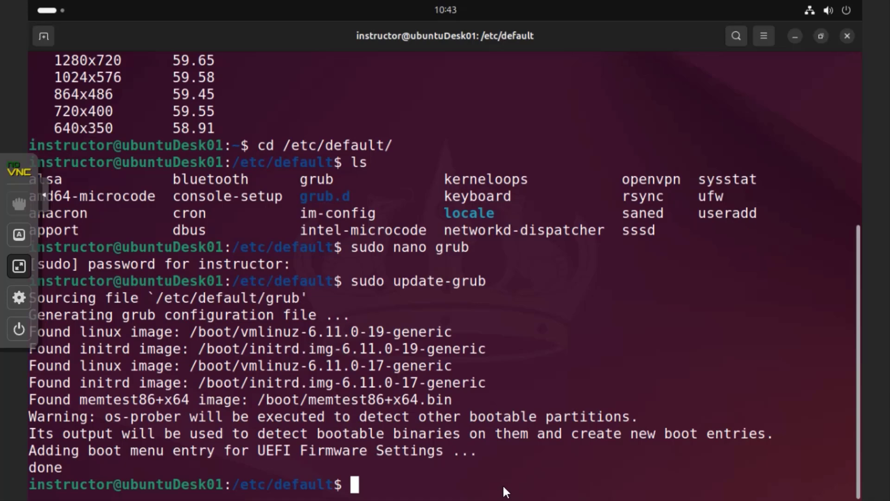
text(shutdown -)
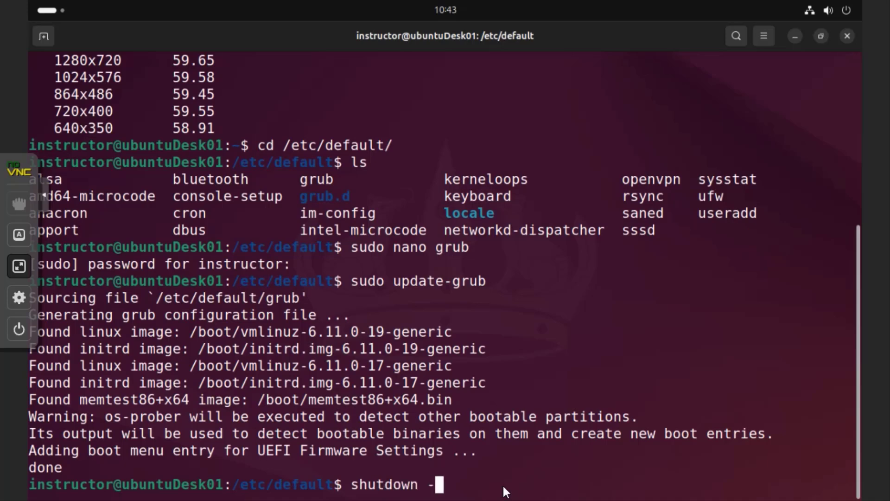
text(r )
text(now)
Reboot the VM immediately with shutdown -r now.
key(Return)
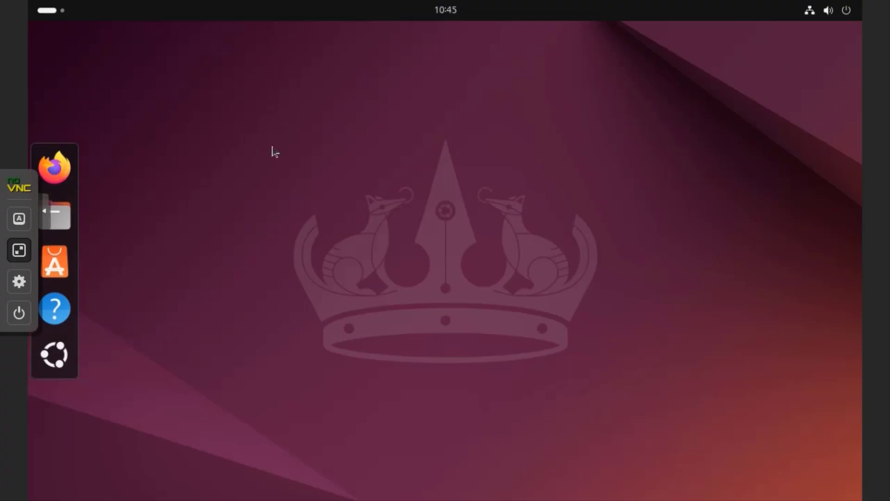
Open Display Settings from the desktop menu, now showing 1280 × 768 (16:10).
right_click(327, 133)
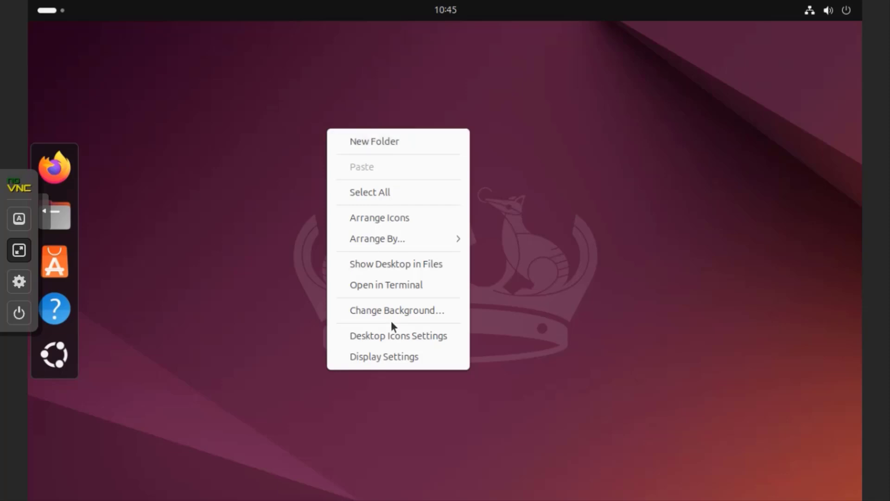
click(395, 355)
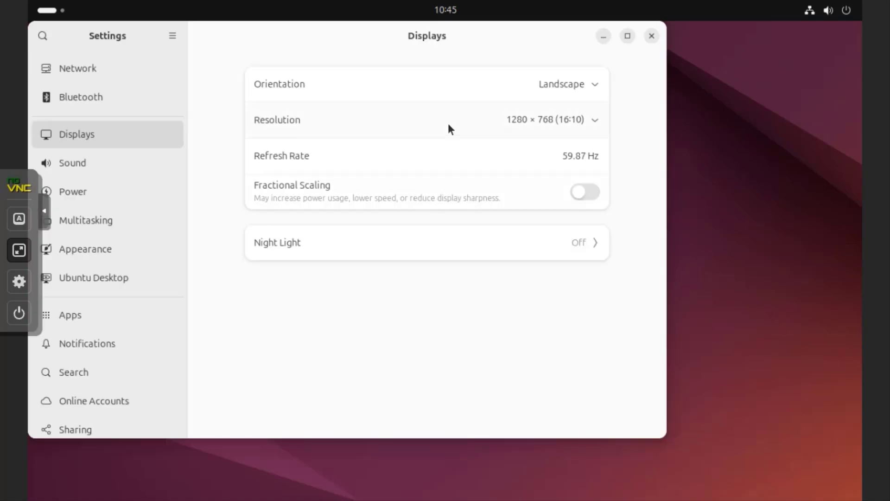
Apply and keep the 1280 × 720 (16:9) display resolution at 59.97 Hz.
click(447, 123)
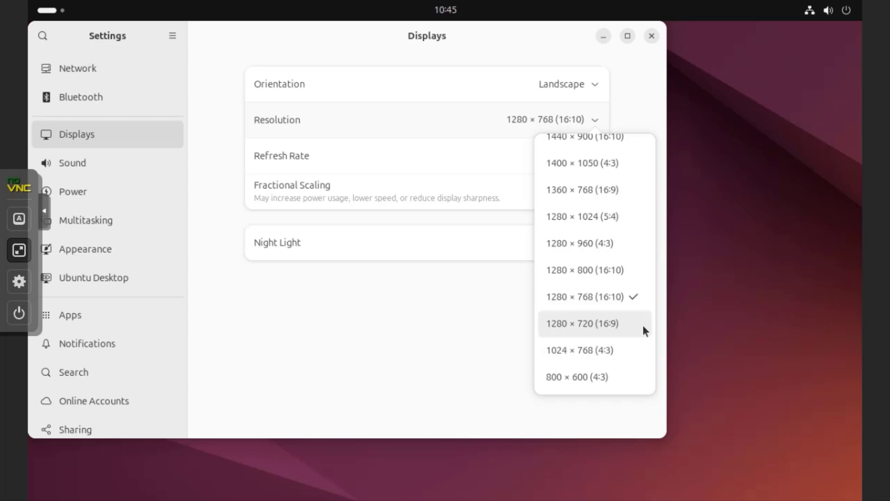
click(643, 325)
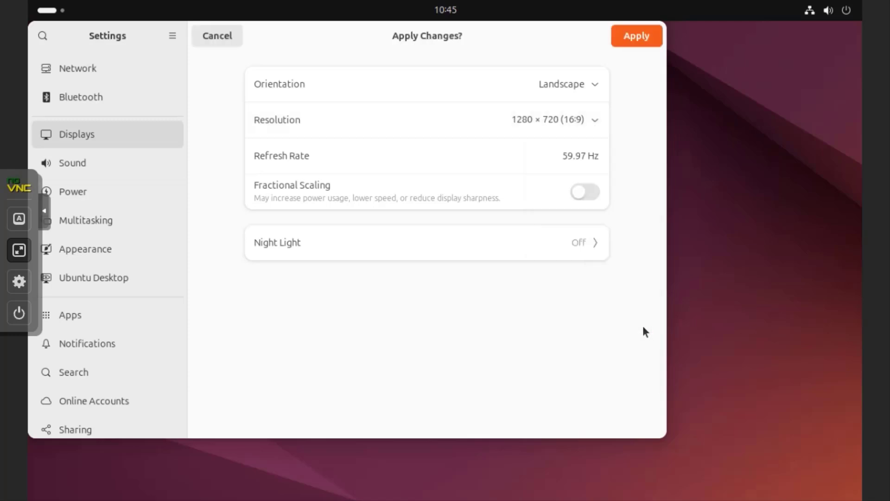
click(628, 40)
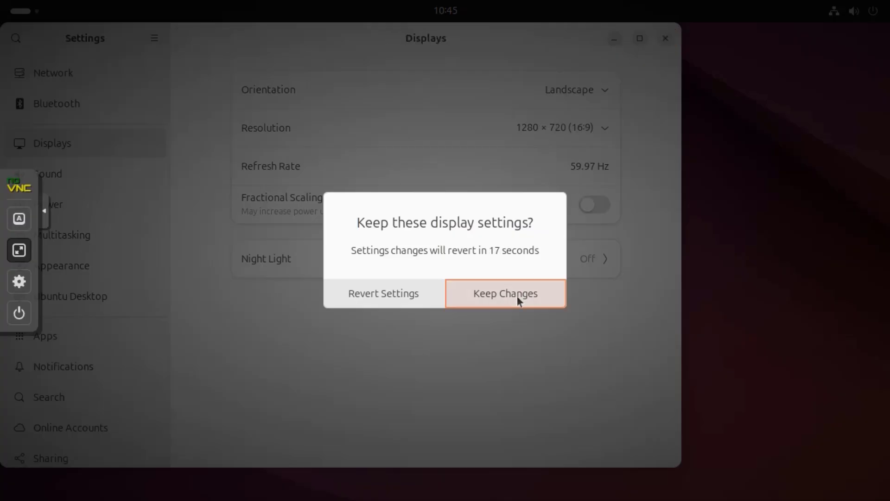
click(517, 296)
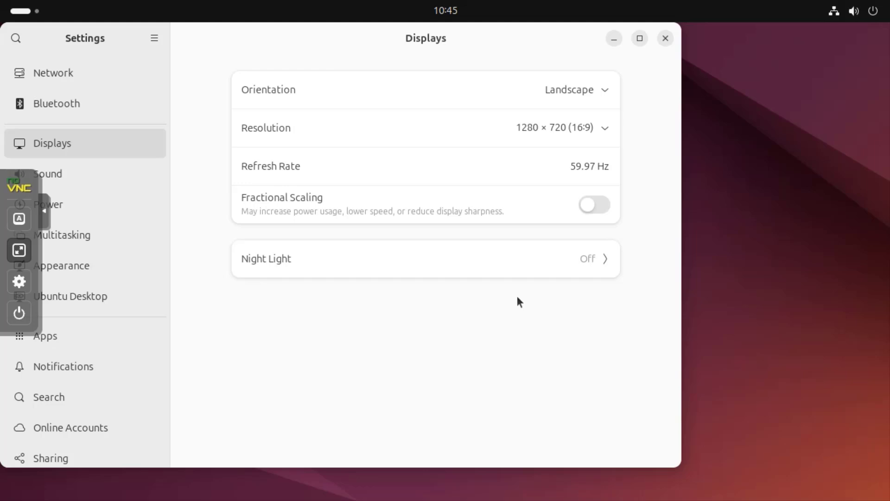
click(666, 40)
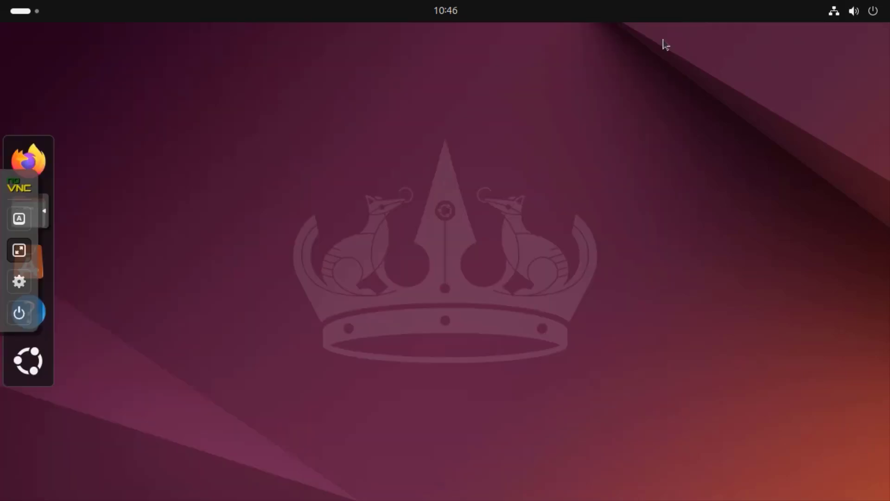
click(45, 211)
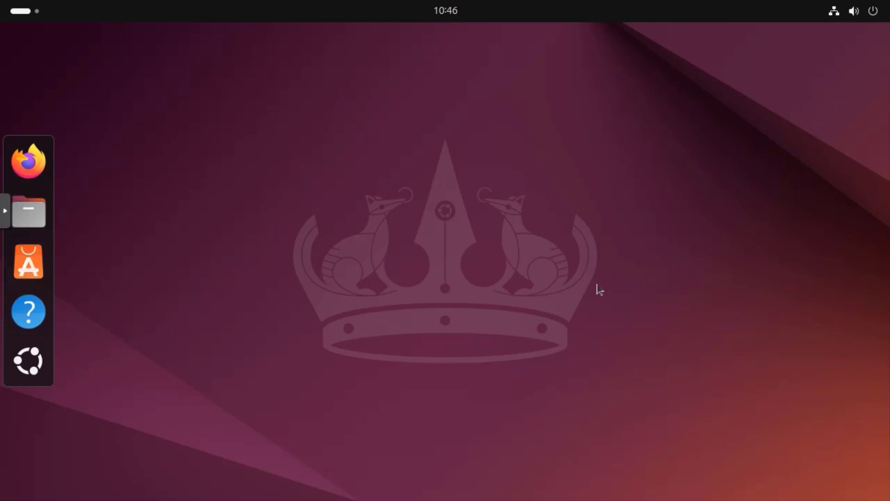